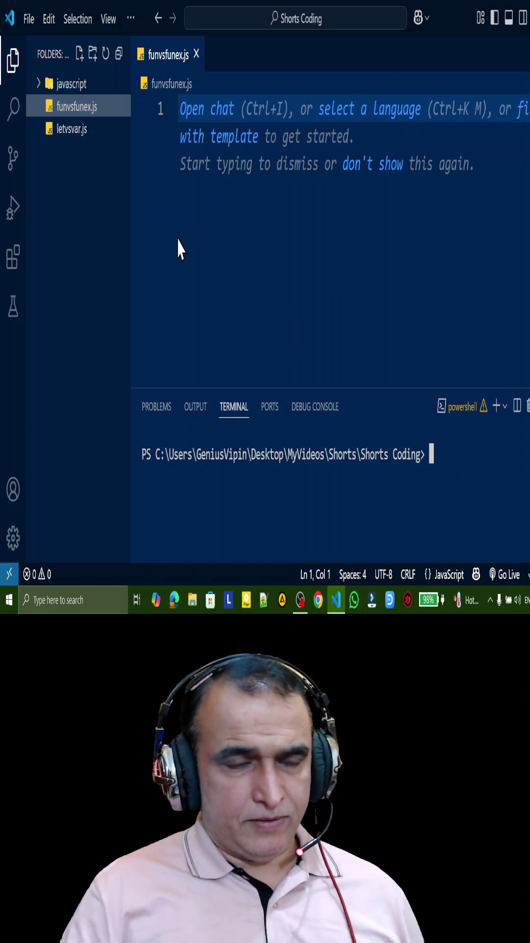
# Step: Write function sum(num1, num2) logging `Sum=${num1 + num2}` and save to auto-format it
pyautogui.click(172, 130)
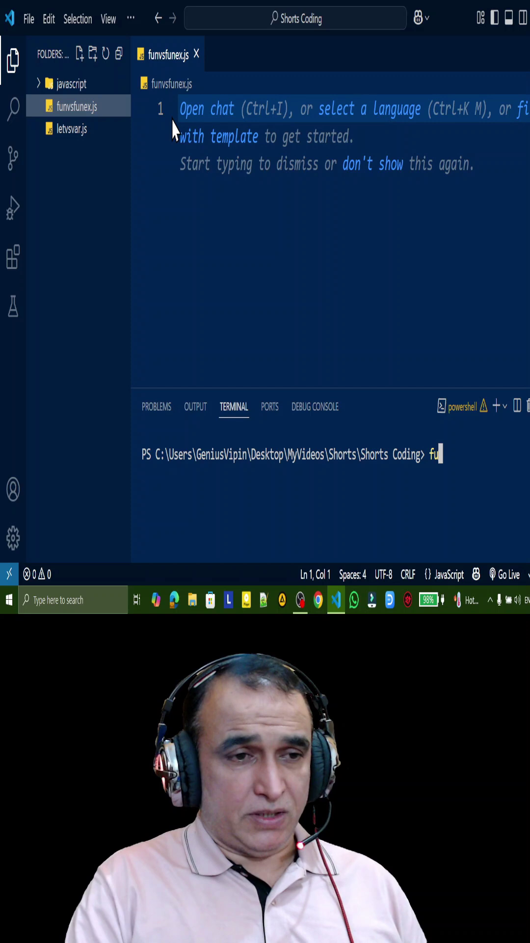
pyautogui.write('function sum')
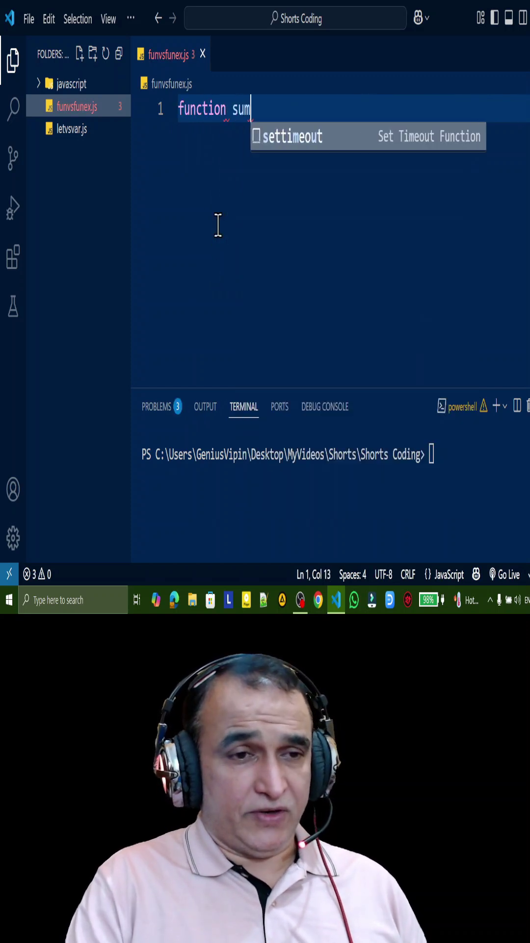
pyautogui.write('(num1, nu')
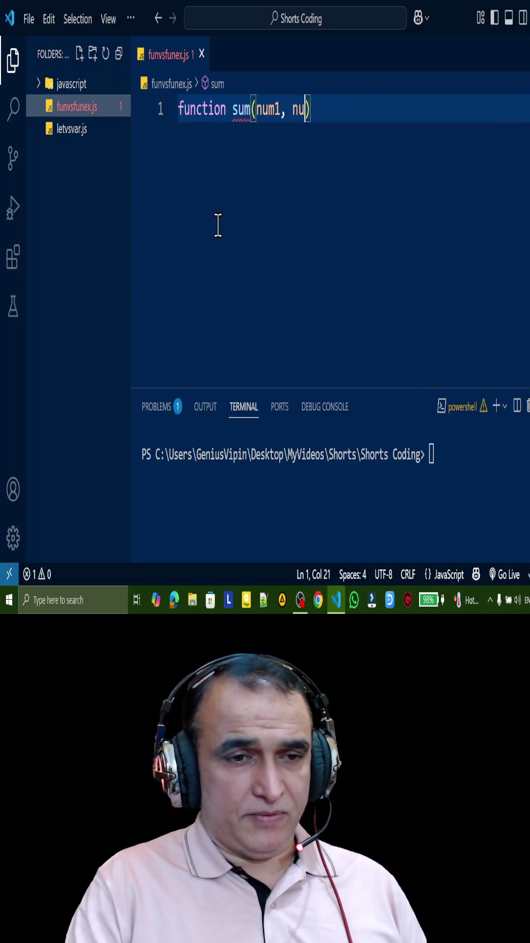
pyautogui.write('2) {')
pyautogui.press('Return')
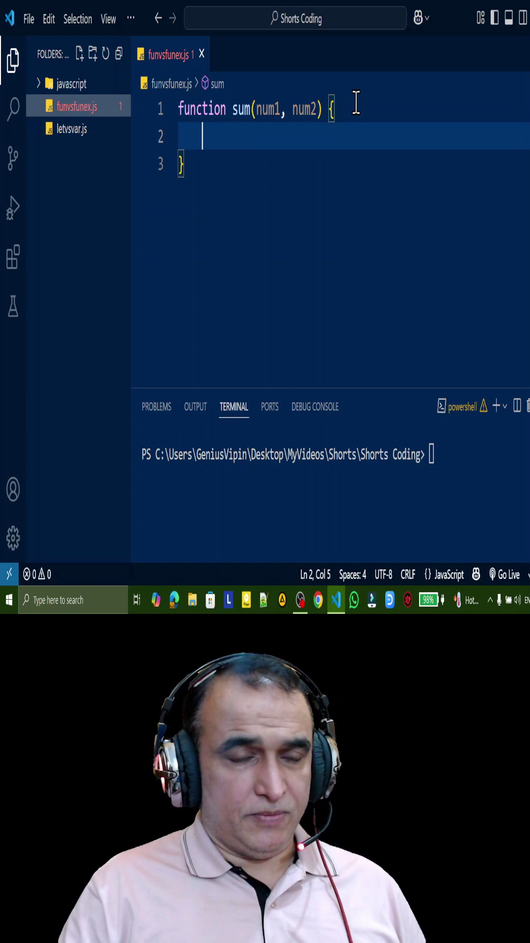
pyautogui.write('cons')
pyautogui.press('Tab')
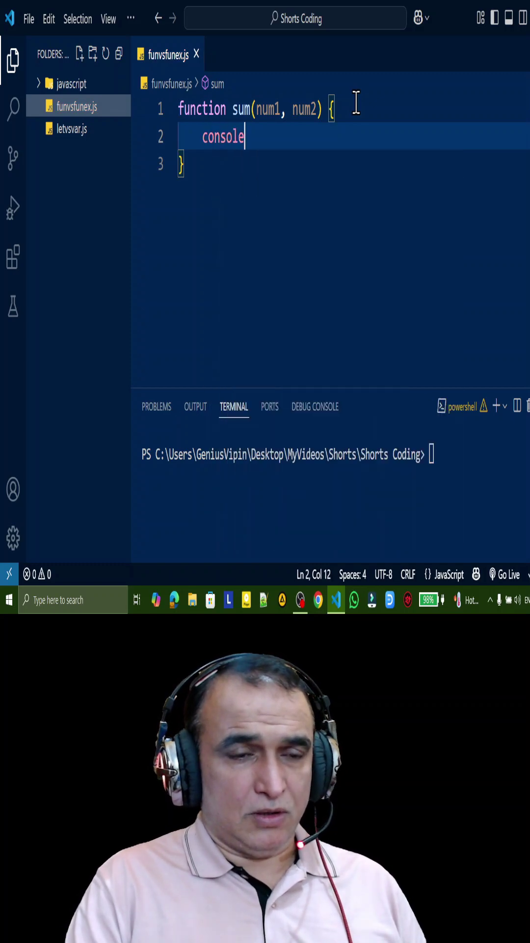
pyautogui.write('.log(')
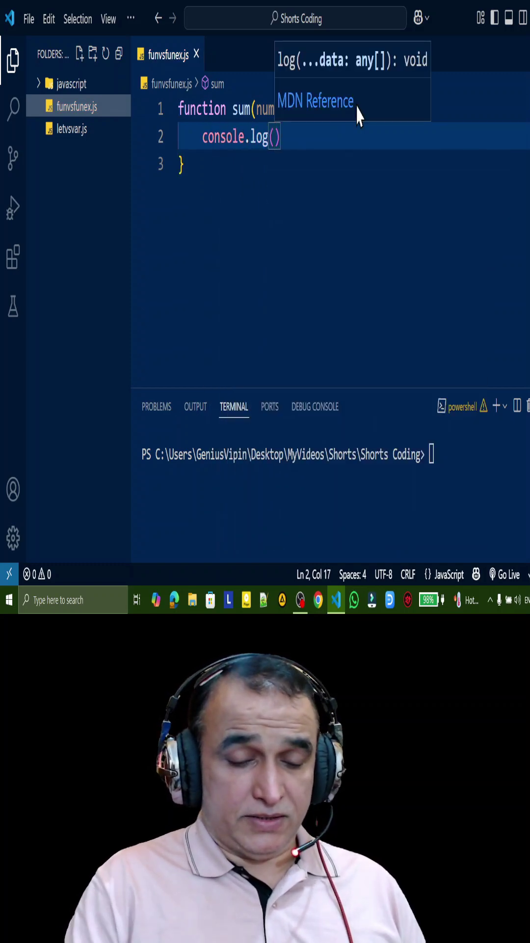
pyautogui.write('`S')
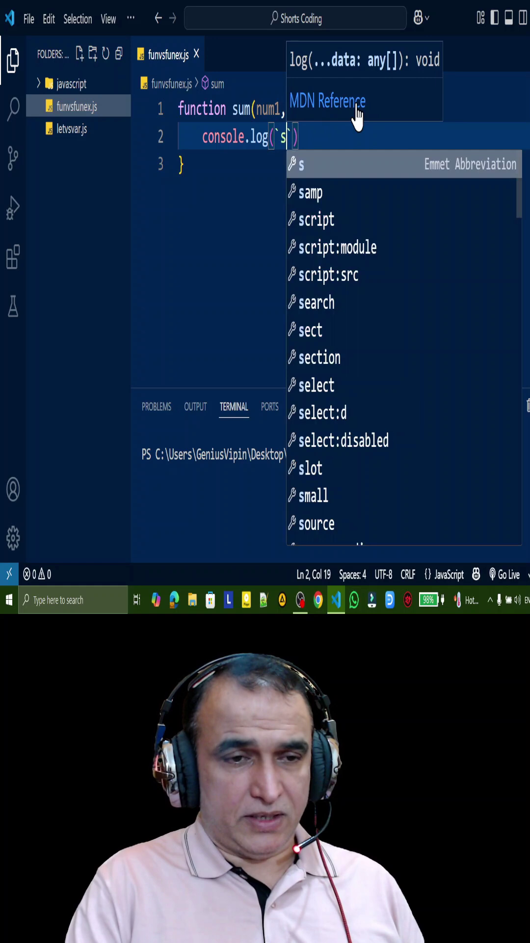
pyautogui.write('um=$')
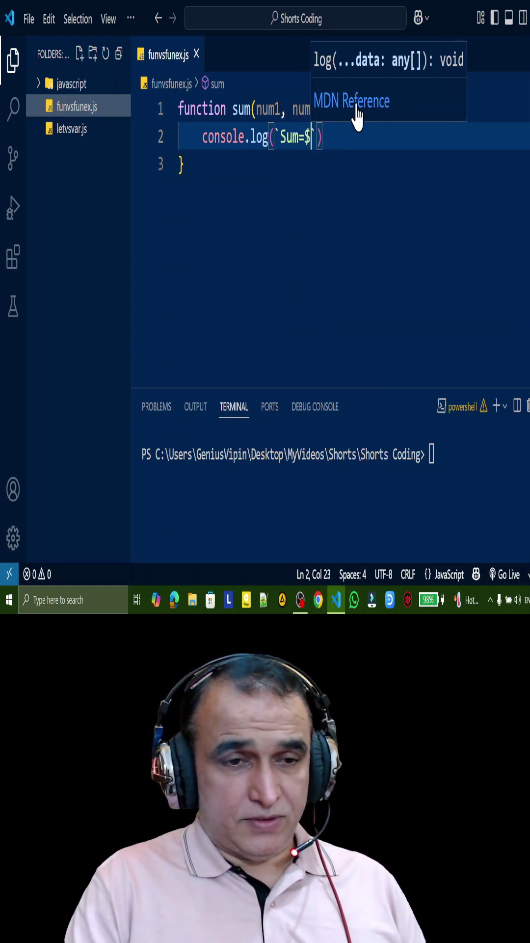
pyautogui.write('{num1+num')
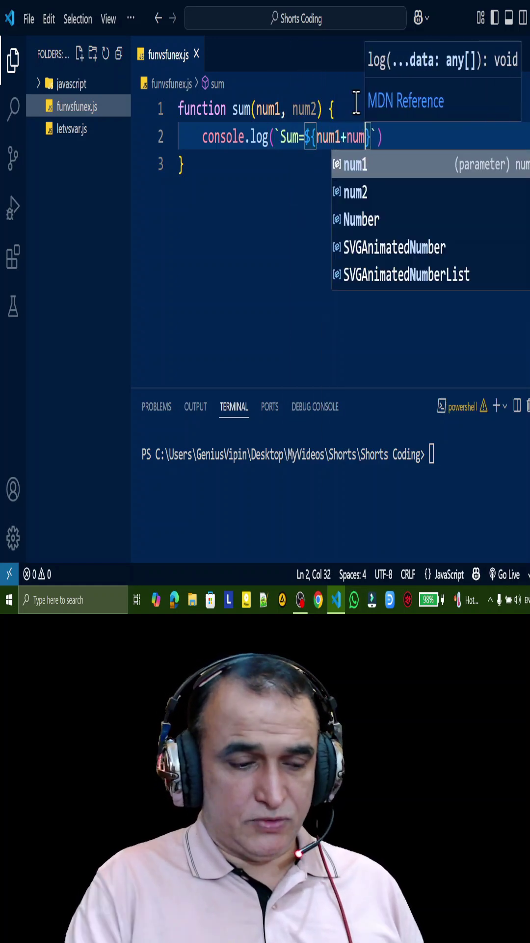
pyautogui.write('2')
pyautogui.click(406, 136)
pyautogui.hotkey('ctrl', 's')
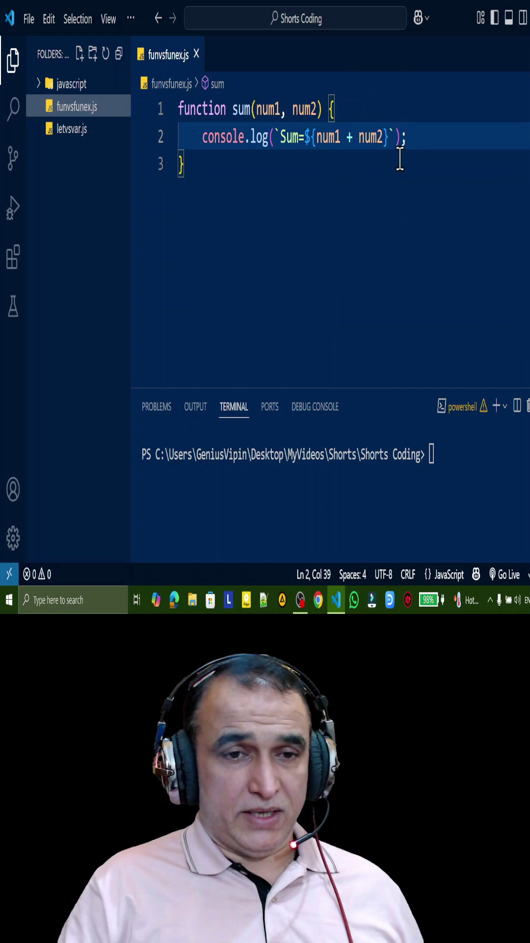
# Step: Add the sum(23, 45) call, run node .\funvsfunex.js to print Sum=68, then add blank lines
pyautogui.click(282, 188)
pyautogui.press('Return')
pyautogui.write('sum(23, 45);')
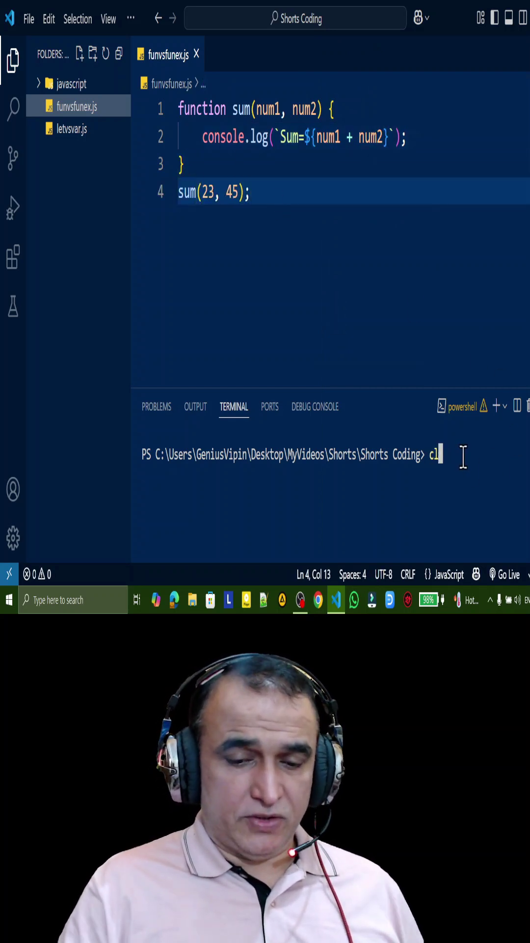
pyautogui.write('ode .\x0cunvsfunex.js')
pyautogui.press('Return')
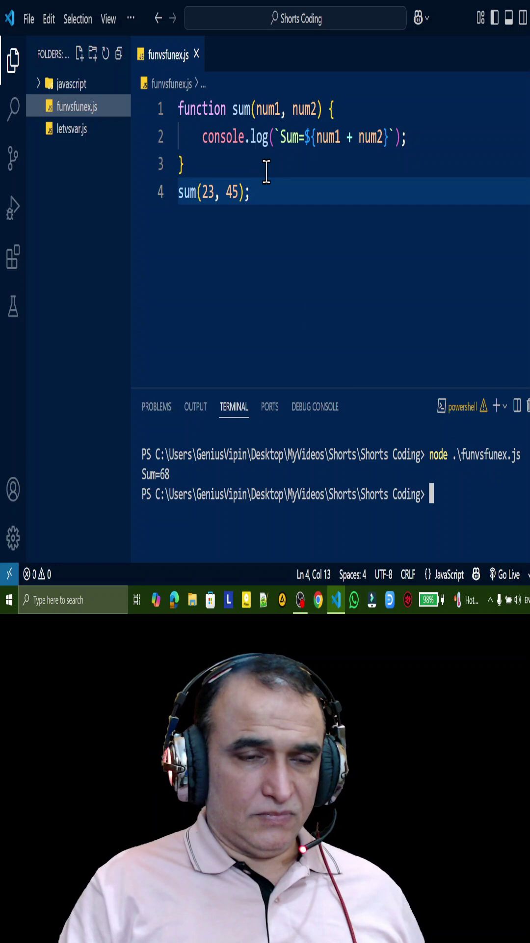
pyautogui.click(265, 162)
pyautogui.click(271, 195)
pyautogui.press('Return')
pyautogui.press('Return')
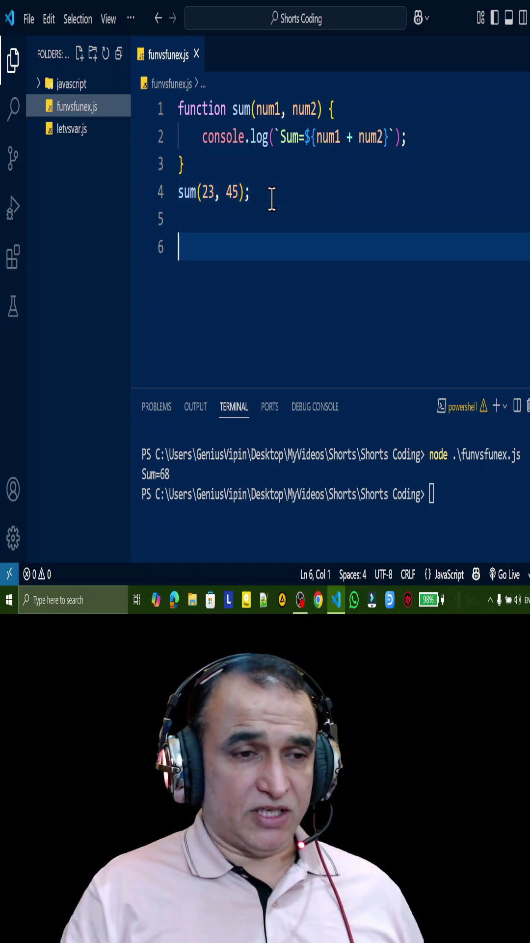
# Step: Start the mul function expression on a new line below the sum call
pyautogui.click(271, 195)
pyautogui.press('Return')
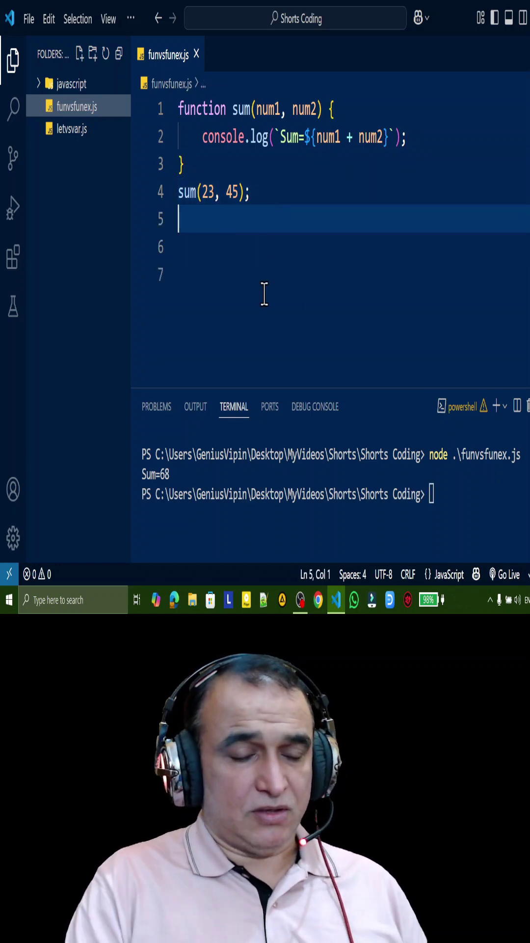
pyautogui.write('fun')
pyautogui.press('BackSpace')
pyautogui.press('BackSpace')
pyautogui.press('BackSpace')
pyautogui.write('var ')
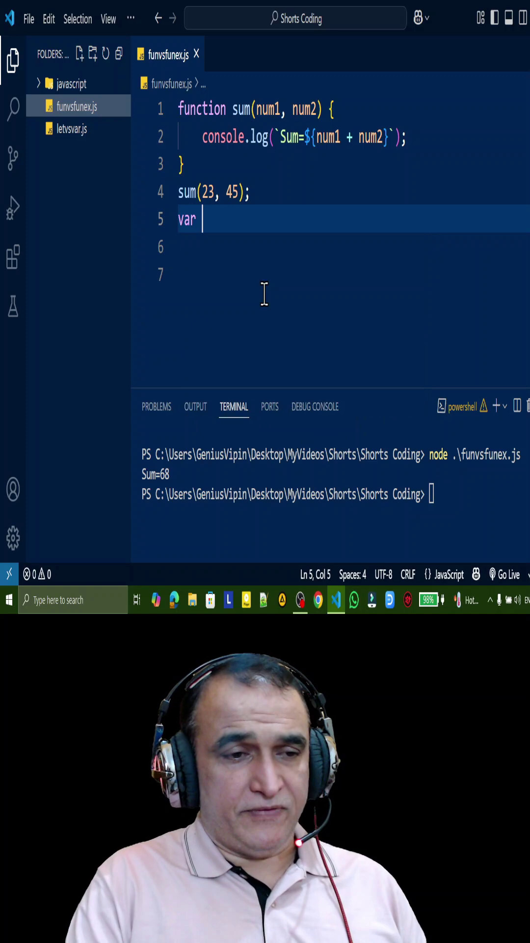
pyautogui.write('mul = ')
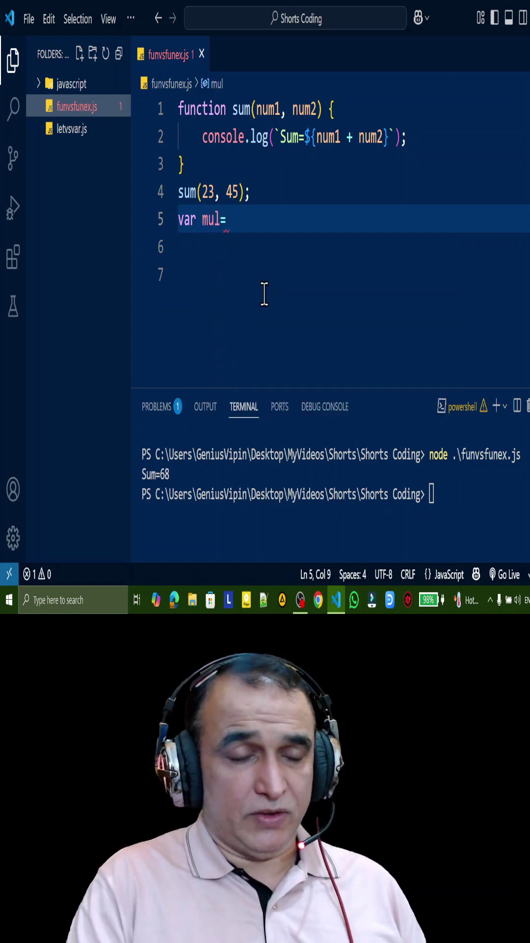
pyautogui.write('function mulfu')
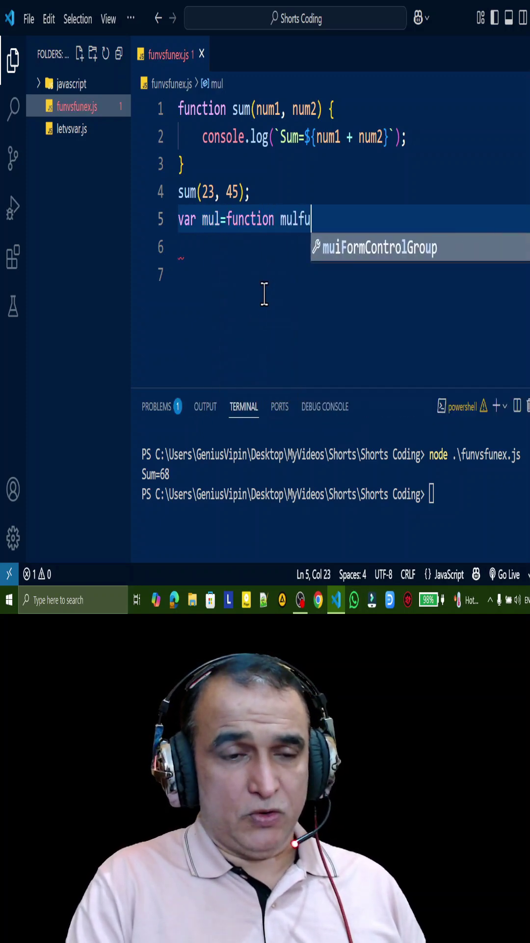
pyautogui.write('n(num1, num2')
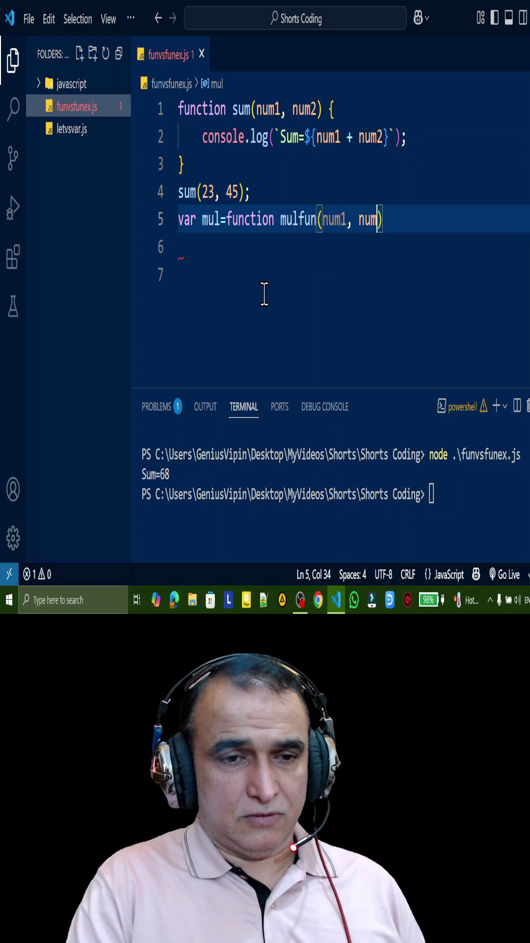
pyautogui.write(') {')
pyautogui.press('Return')
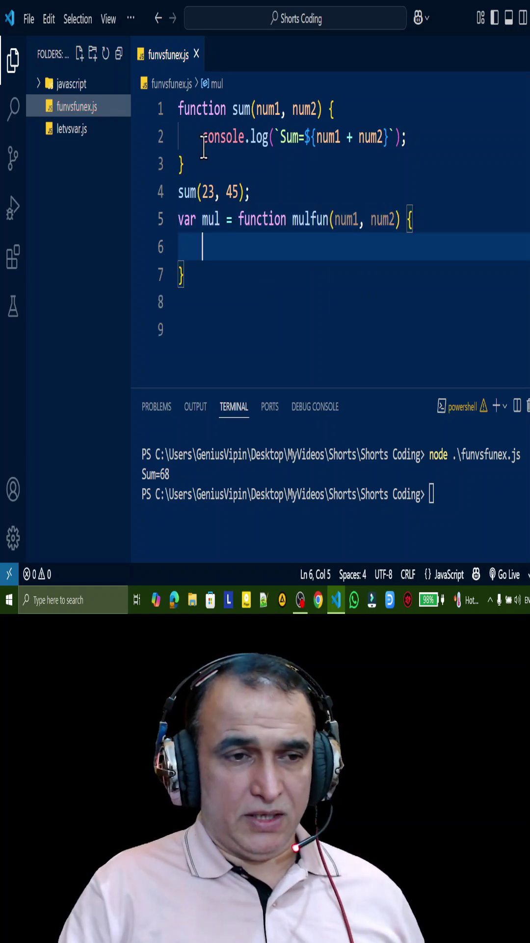
# Step: Copy the Sum console.log statement into the body of mul
pyautogui.moveTo(204, 138); pyautogui.dragTo(407, 137)
pyautogui.hotkey('shift', 'alt', 'Down')
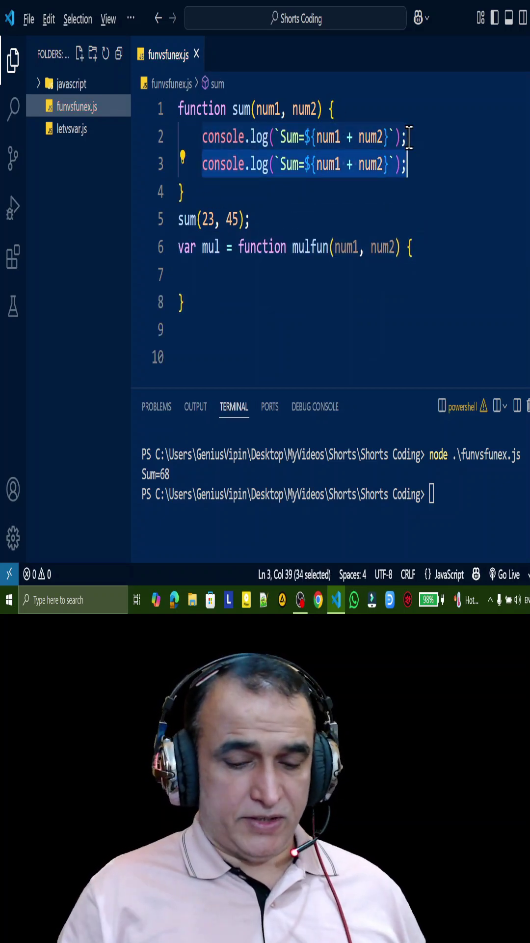
pyautogui.hotkey('alt', 'Down')
pyautogui.hotkey('alt', 'Down')
pyautogui.hotkey('alt', 'Down')
pyautogui.hotkey('alt', 'Down')
pyautogui.press('Up')
pyautogui.press('Delete')
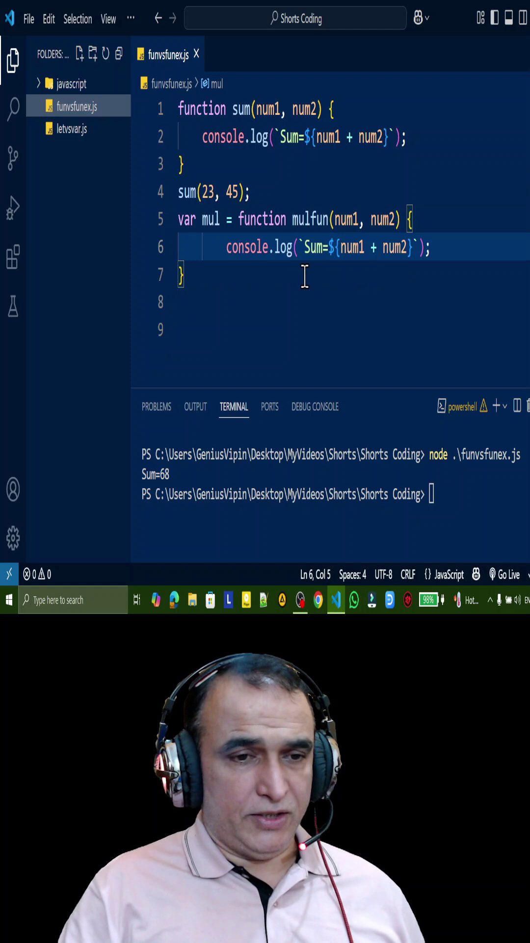
# Step: Edit the copied log to print Mul= with num1 * num2
pyautogui.click(305, 248)
pyautogui.hotkey('shift', 'Right')
pyautogui.hotkey('shift', 'Right')
pyautogui.hotkey('shift', 'Right')
pyautogui.write('Mul')
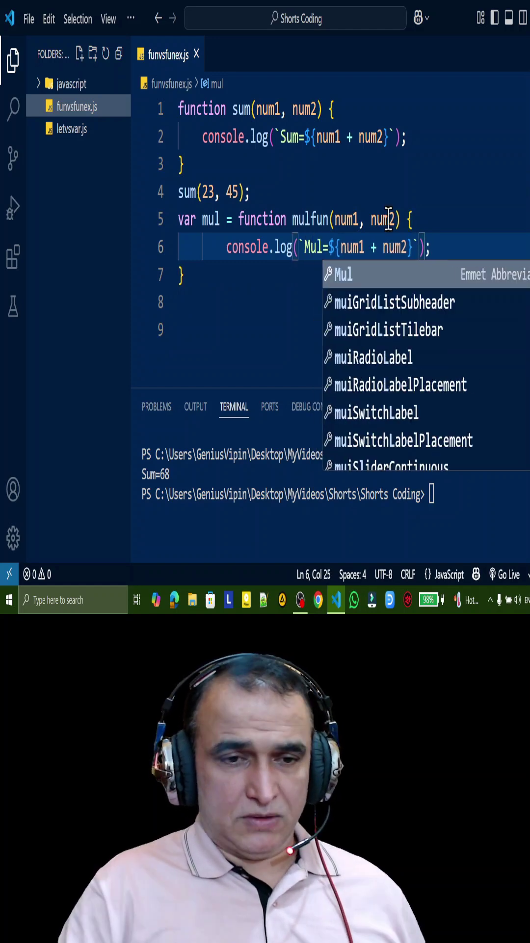
pyautogui.click(378, 254)
pyautogui.hotkey('shift', 'Left')
pyautogui.write('*')
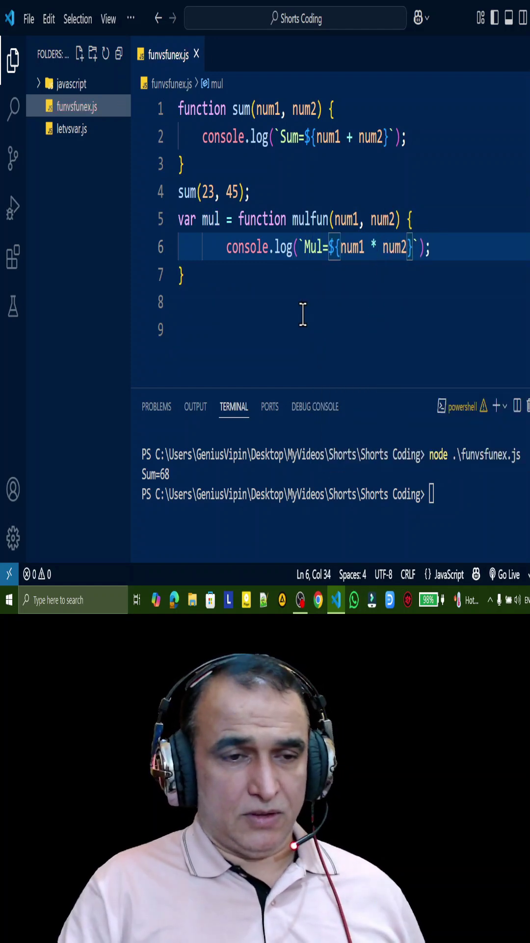
pyautogui.click(302, 313)
# Step: Add the mul(23,45) call on a new line after the function expression
pyautogui.click(263, 219)
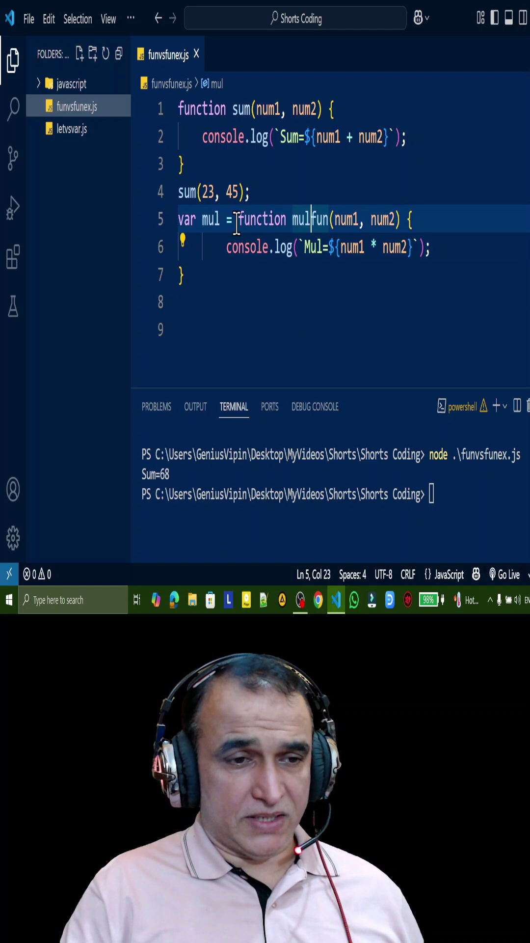
pyautogui.click(204, 273)
pyautogui.press('Return')
pyautogui.write('mu')
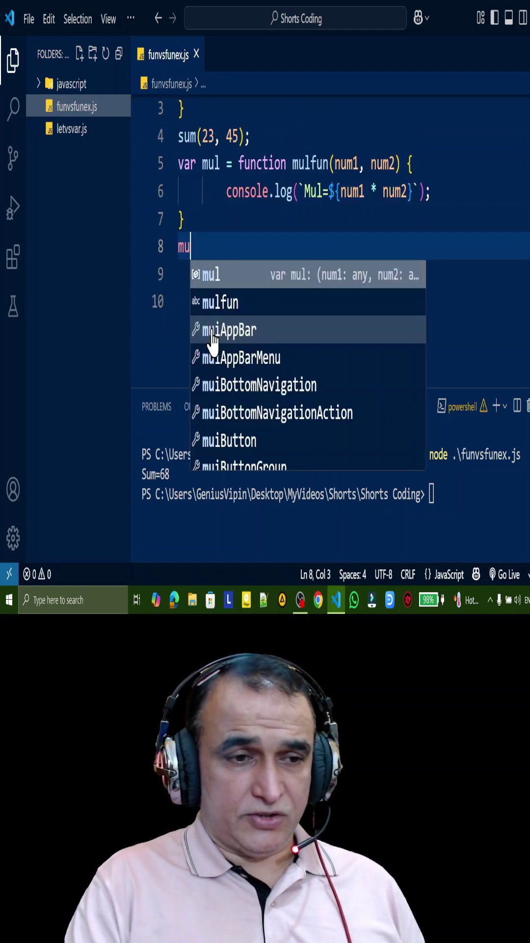
pyautogui.write('l(23,45')
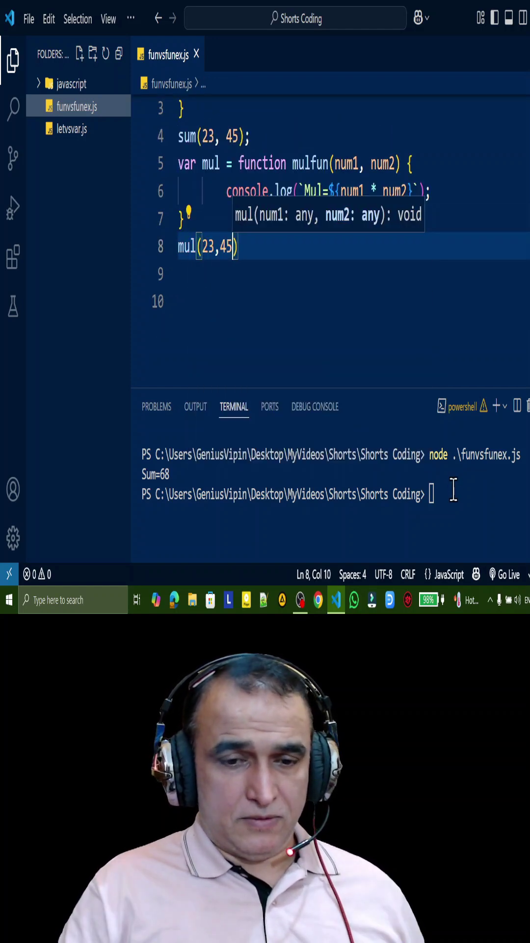
# Step: Rerun node .\funvsfunex.js to print Sum=68 and Mul=1035, then select the mul call
pyautogui.click(454, 490)
pyautogui.press('Up')
pyautogui.press('Return')
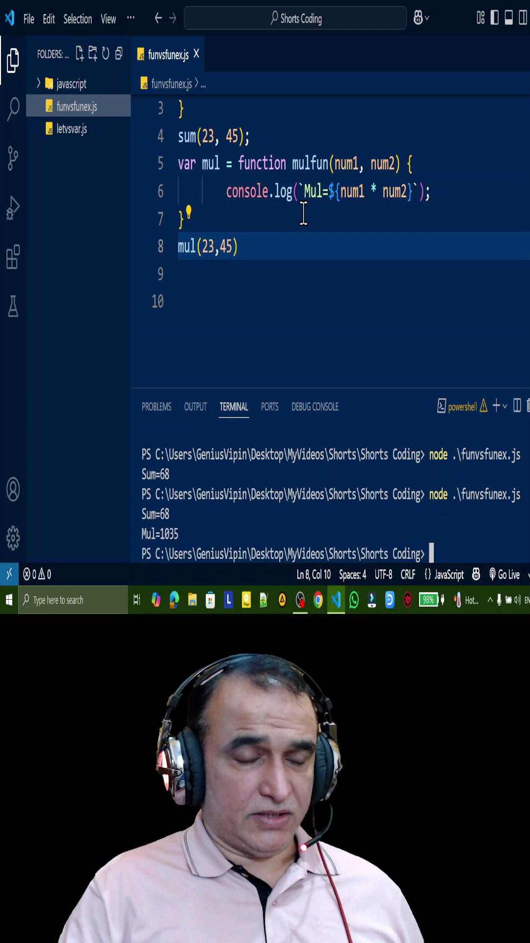
pyautogui.scroll(2, 303, 214)
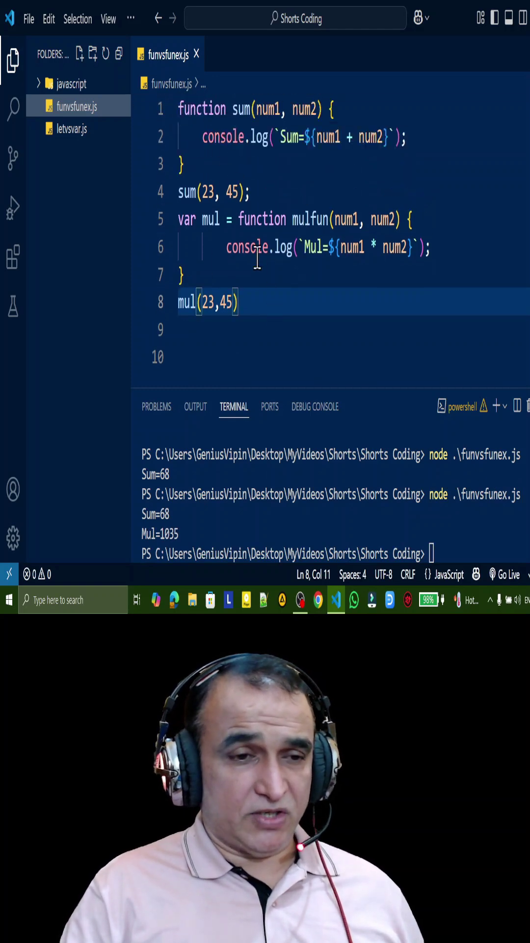
pyautogui.click(258, 330)
pyautogui.moveTo(239, 302); pyautogui.dragTo(177, 302)
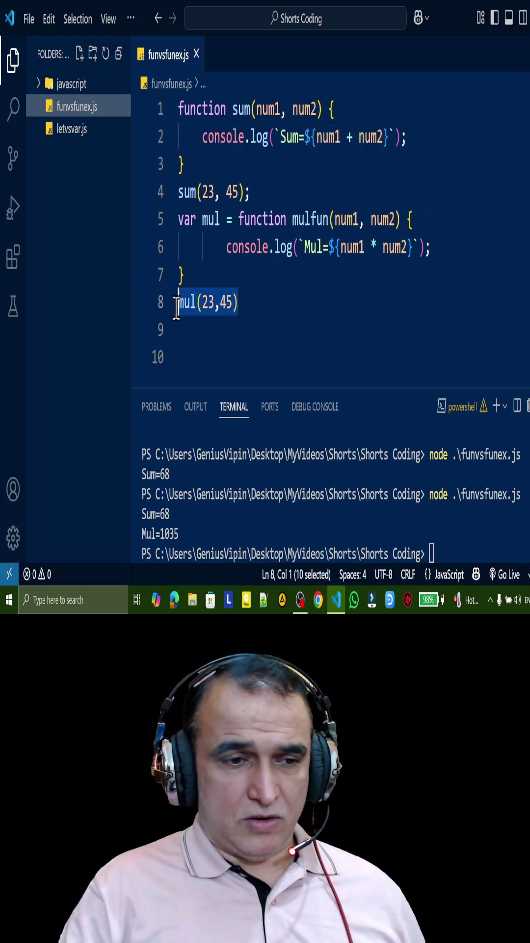
# Step: Move mul(23,45) above the var mul line and run it, getting TypeError: mul is not a function
pyautogui.hotkey('ctrl', 'x')
pyautogui.scroll(-2, 221, 221)
pyautogui.click(254, 131)
pyautogui.press('Return')
pyautogui.scroll(2, 256, 136)
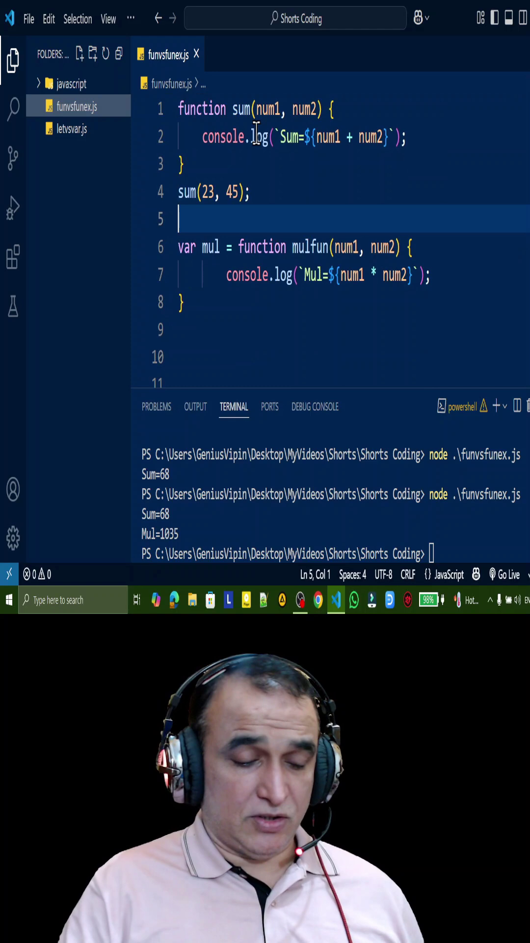
pyautogui.hotkey('ctrl', 'v')
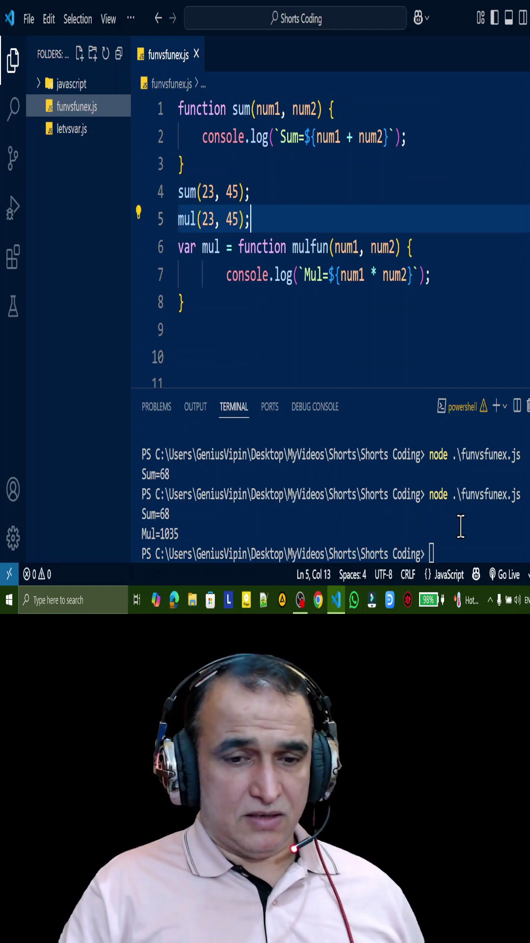
pyautogui.press('Up')
pyautogui.press('Return')
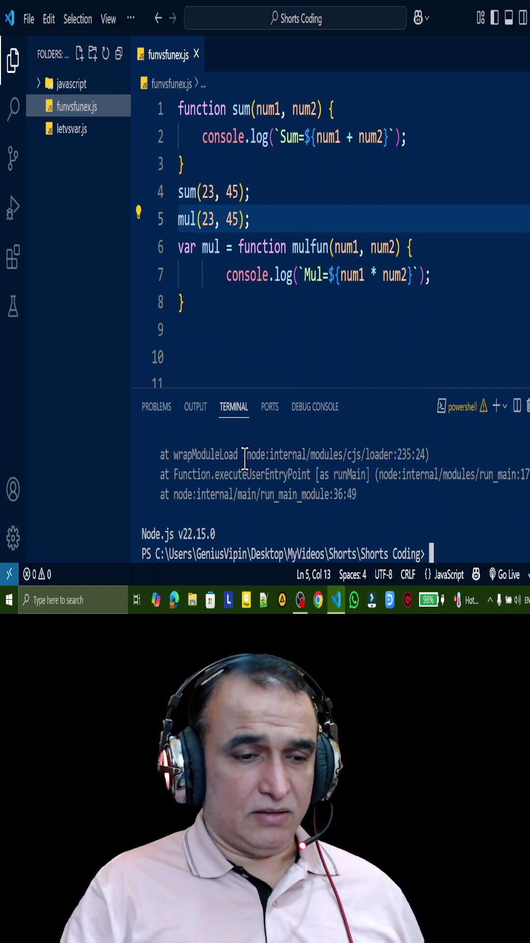
pyautogui.scroll(2, 250, 486)
pyautogui.scroll(2, 251, 488)
# Step: Delete the early mul(23,45) call from line 5
pyautogui.click(208, 303)
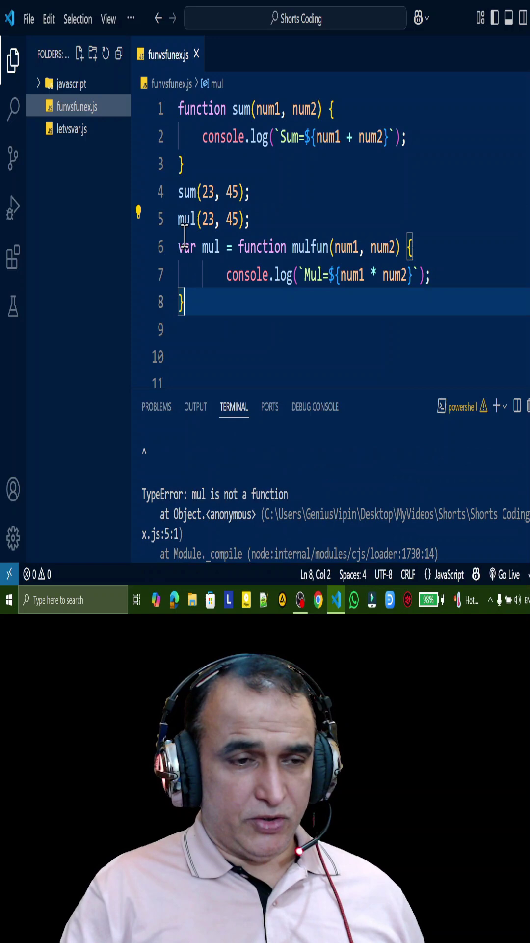
pyautogui.moveTo(187, 219)
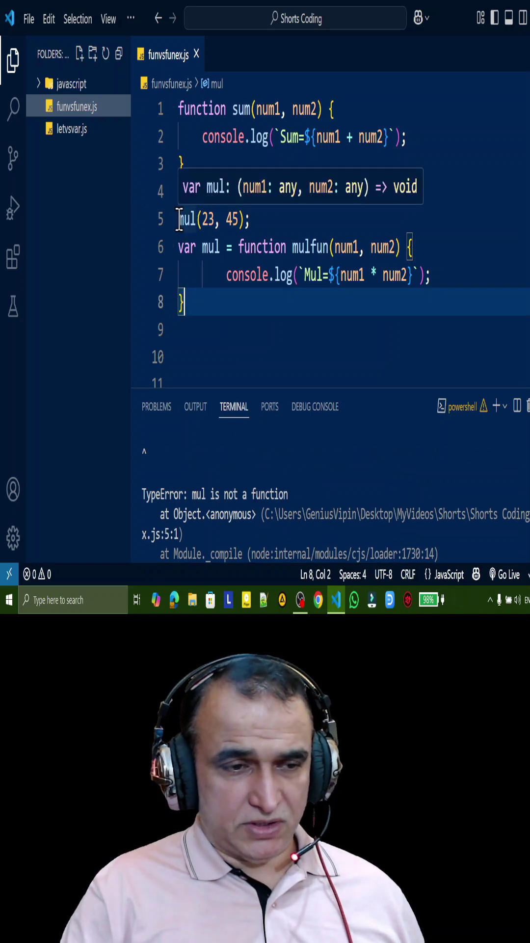
pyautogui.moveTo(179, 219); pyautogui.dragTo(253, 219)
pyautogui.press('BackSpace')
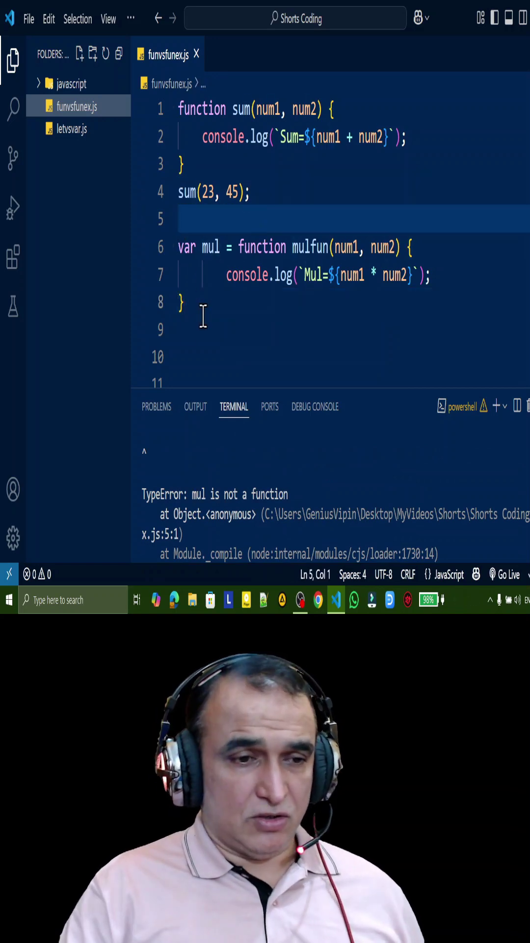
# Step: Add mul(23, 45); after the expression and move sum(23, 45); to line 1
pyautogui.click(206, 324)
pyautogui.write('mul(23, 45);')
pyautogui.scroll(-1, 213, 339)
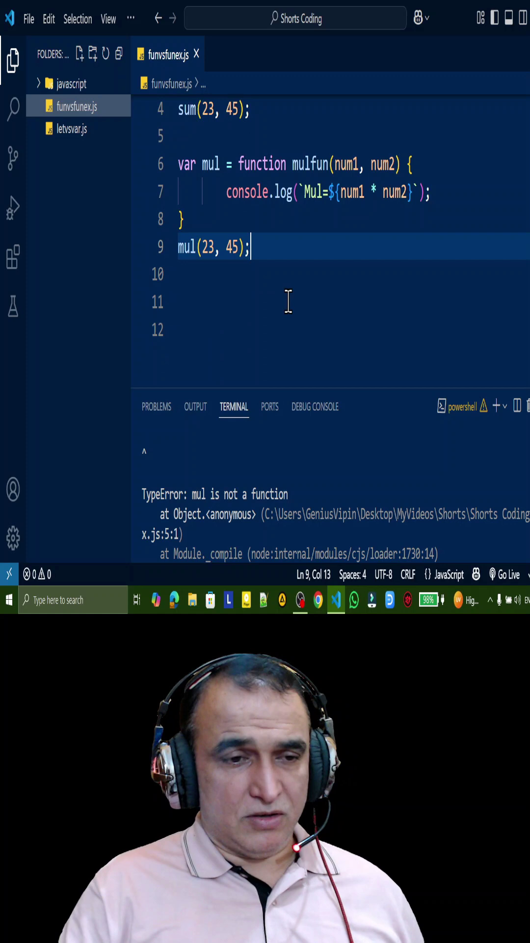
pyautogui.scroll(1, 288, 300)
pyautogui.moveTo(180, 192); pyautogui.dragTo(254, 193)
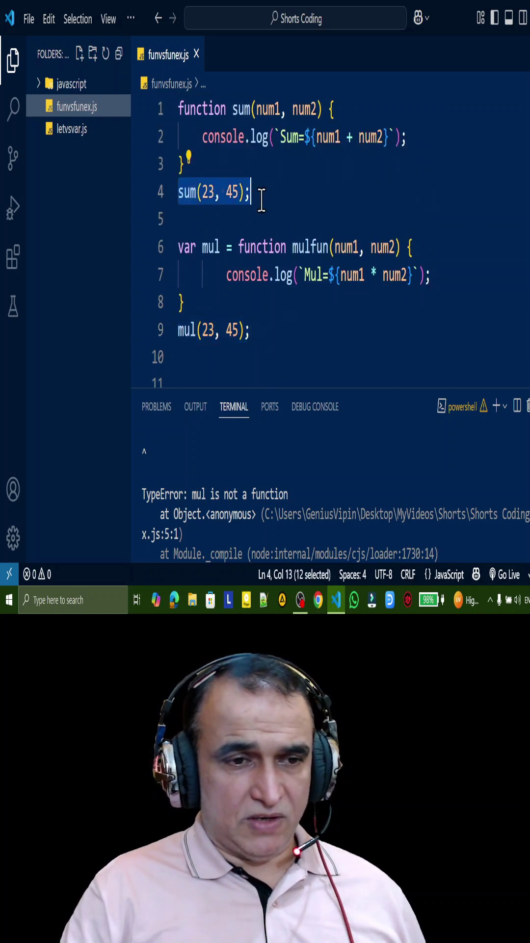
pyautogui.press('BackSpace')
pyautogui.click(179, 109)
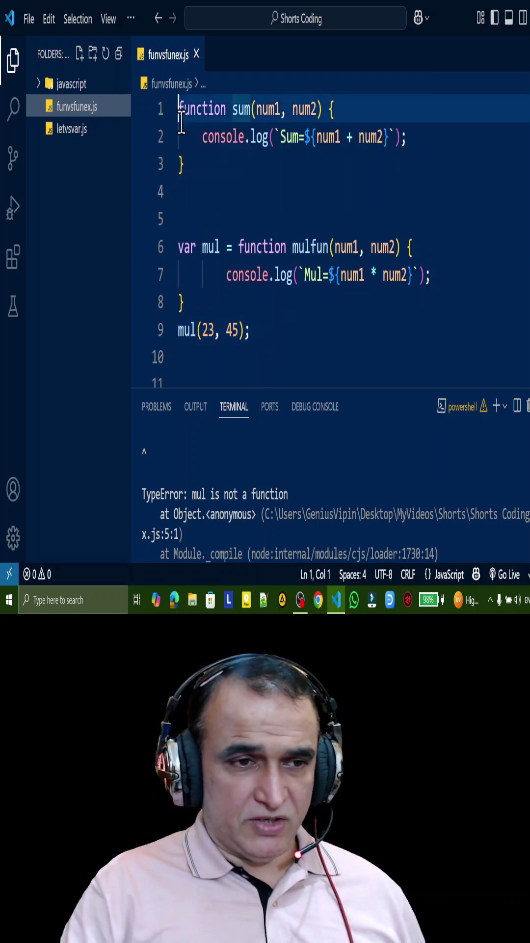
pyautogui.write('sum(23, 45);')
pyautogui.press('Return')
pyautogui.press('BackSpace')
# Step: Review the sum declaration and the sum(23, 45) call now on line 1
pyautogui.click(237, 139)
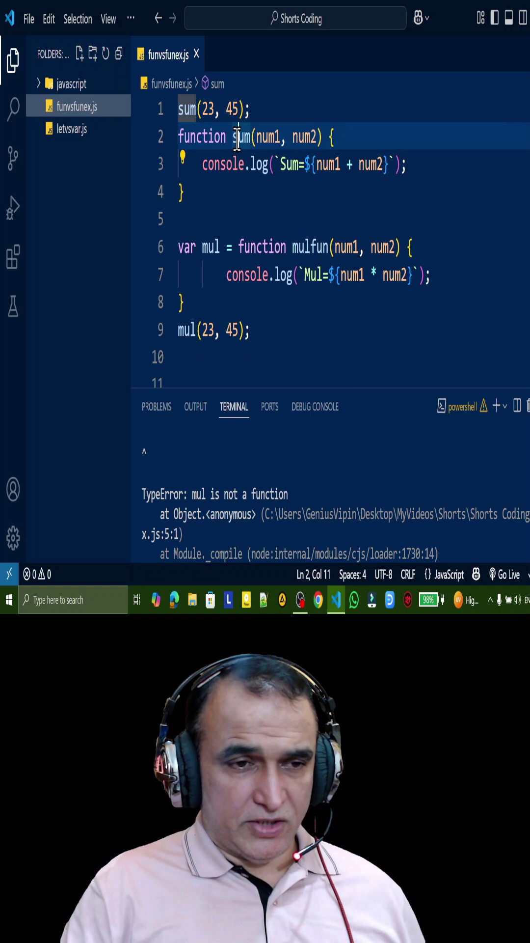
pyautogui.click(230, 184)
pyautogui.click(255, 111)
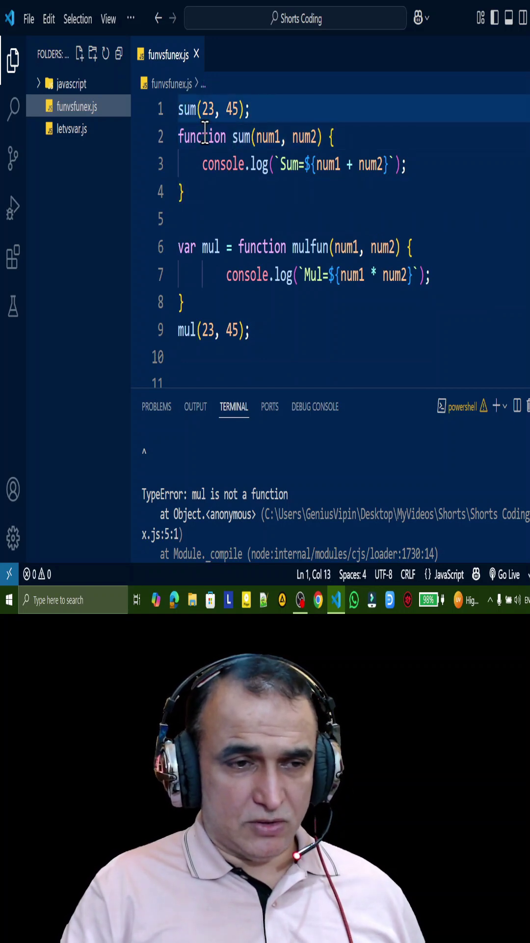
pyautogui.click(204, 136)
pyautogui.click(255, 109)
pyautogui.click(224, 109)
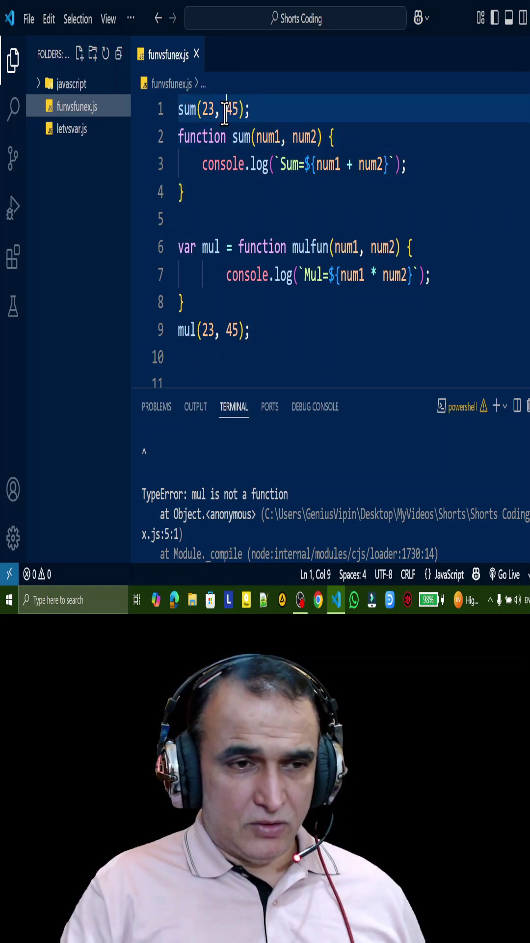
pyautogui.click(251, 218)
pyautogui.scroll(-3, 420, 532)
# Step: Rerun node .\funvsfunex.js, which prints Sum=68 and Mul=1035
pyautogui.press('Up')
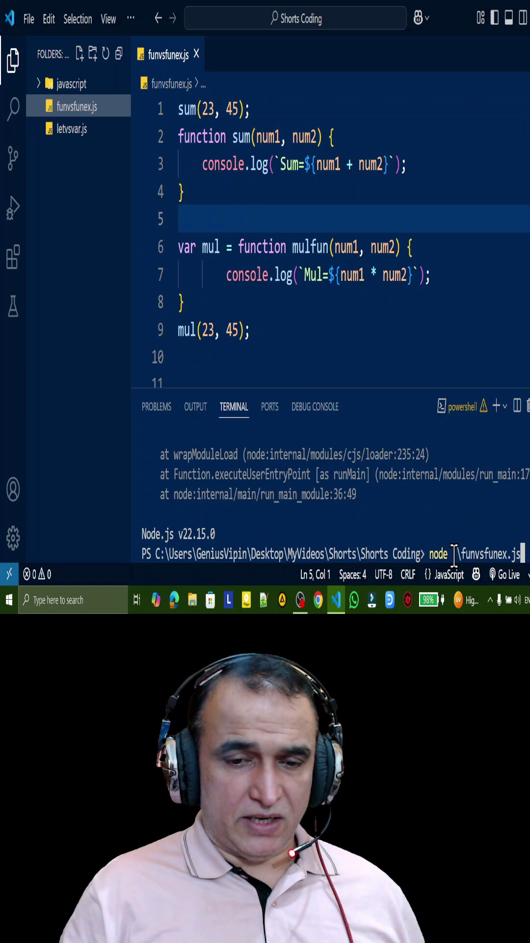
pyautogui.press('Return')
pyautogui.click(232, 214)
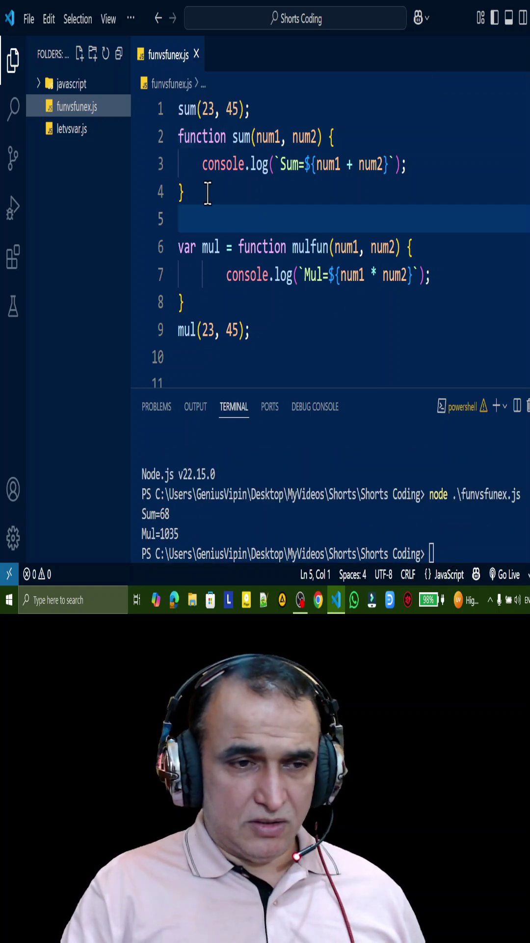
# Step: Step through the sum function, the mulfun expression, their logs and the mul call on line 9
pyautogui.click(244, 188)
pyautogui.click(272, 329)
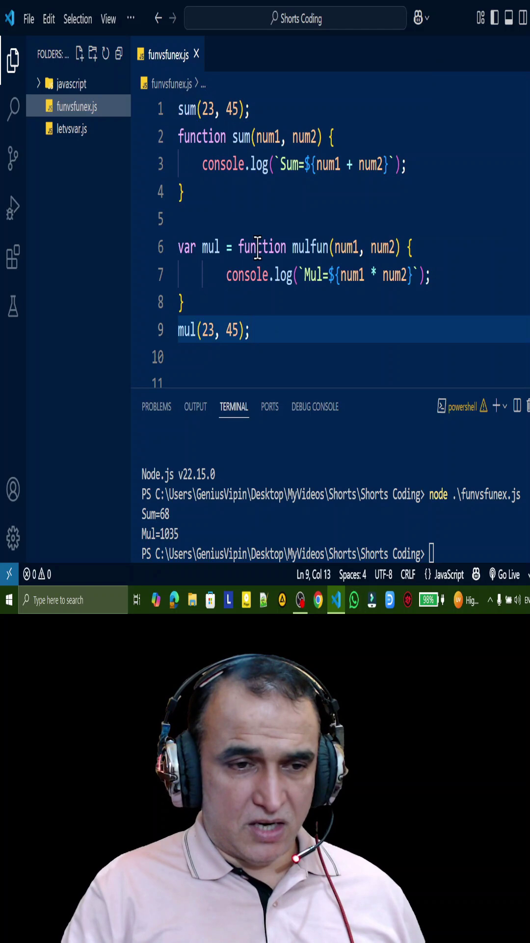
pyautogui.click(258, 248)
pyautogui.click(266, 329)
pyautogui.click(283, 276)
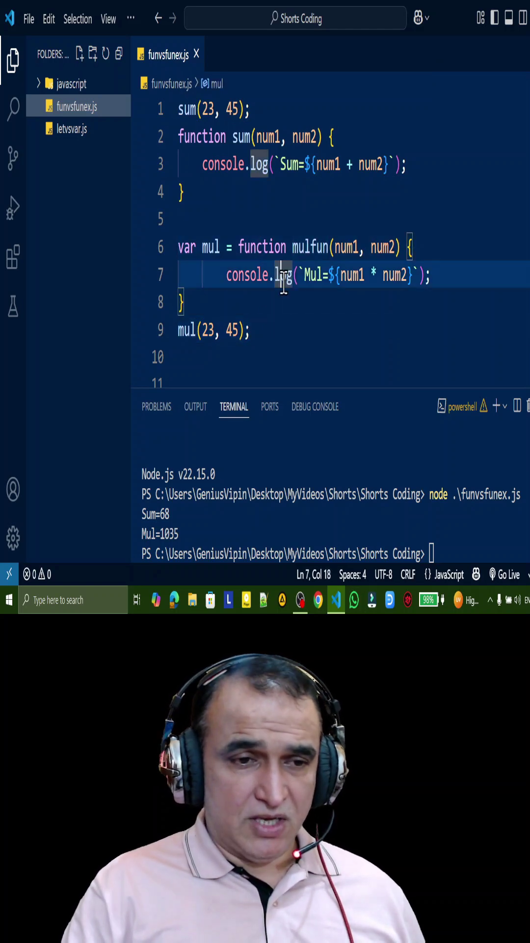
pyautogui.click(297, 236)
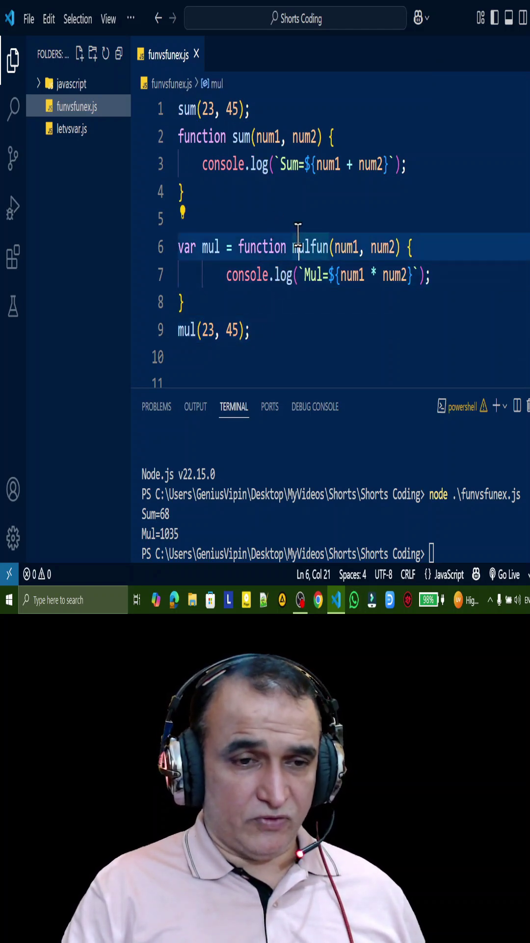
pyautogui.click(251, 171)
pyautogui.click(247, 212)
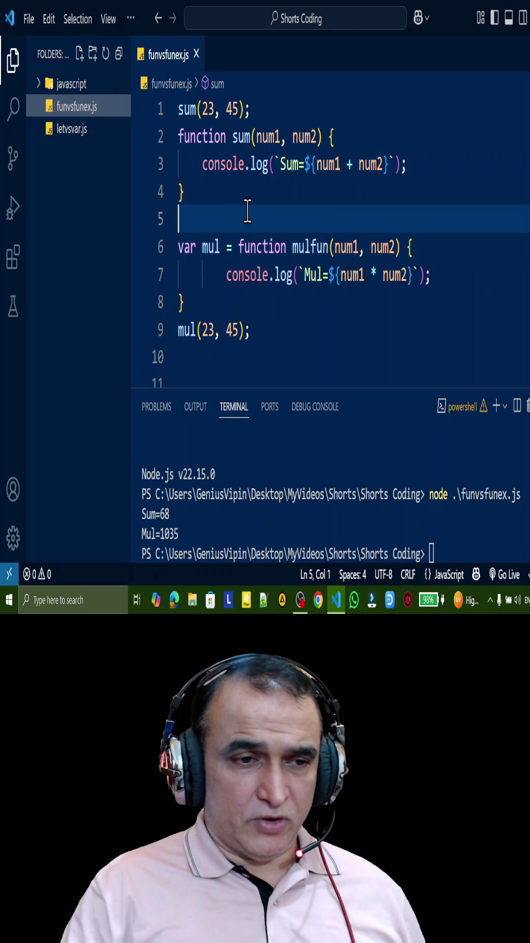
pyautogui.click(293, 339)
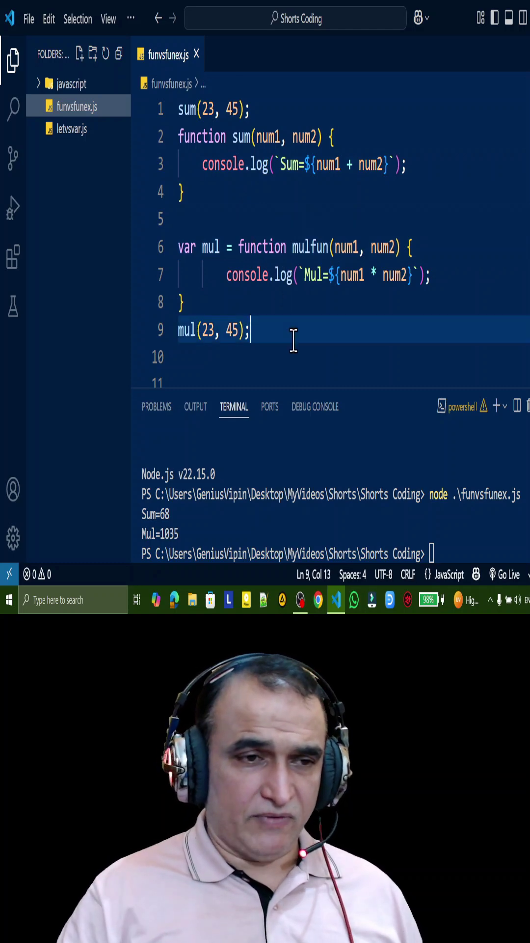